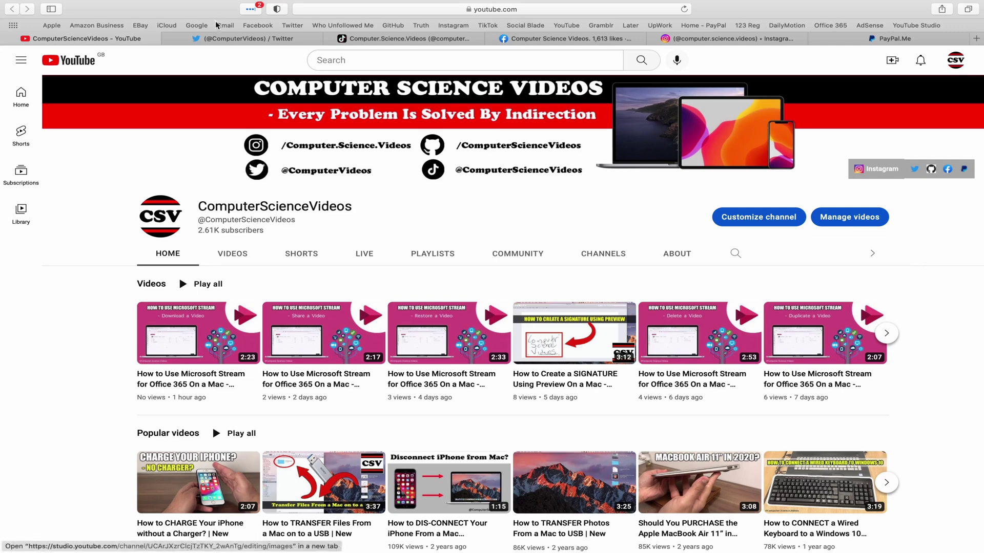
Step: View the channel's Twitter, TikTok, Facebook, Instagram and PayPal pages one after another
left_click(230, 40)
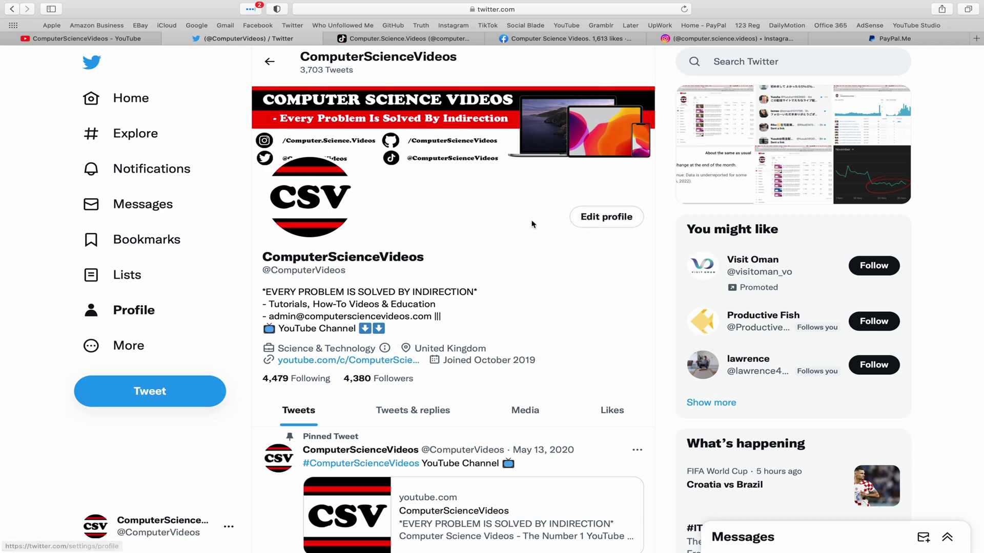
left_click(429, 41)
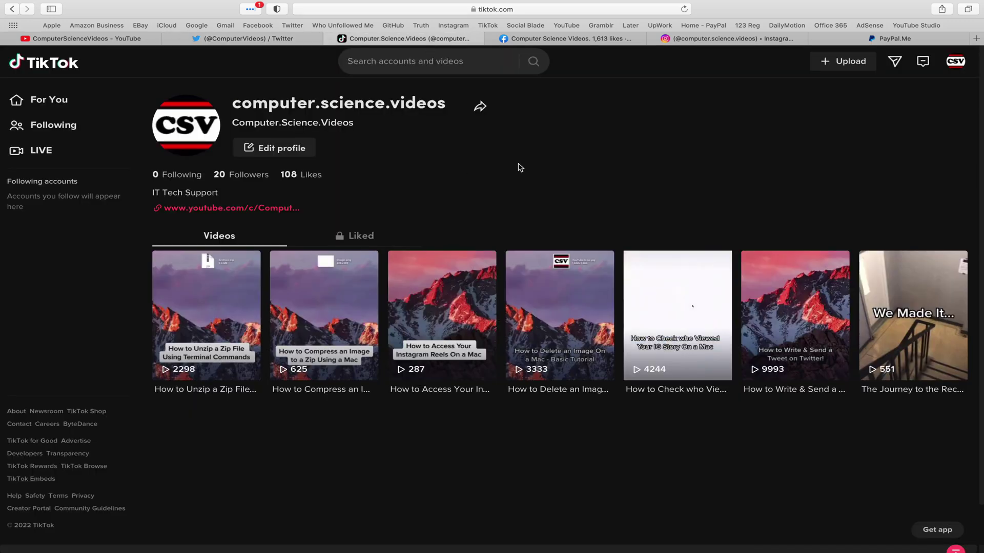
left_click(571, 40)
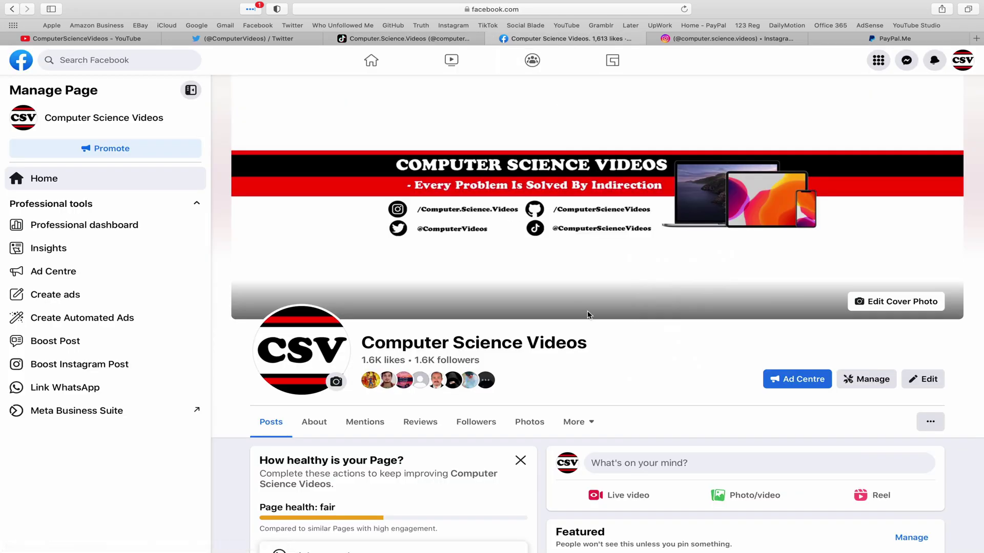
left_click(732, 38)
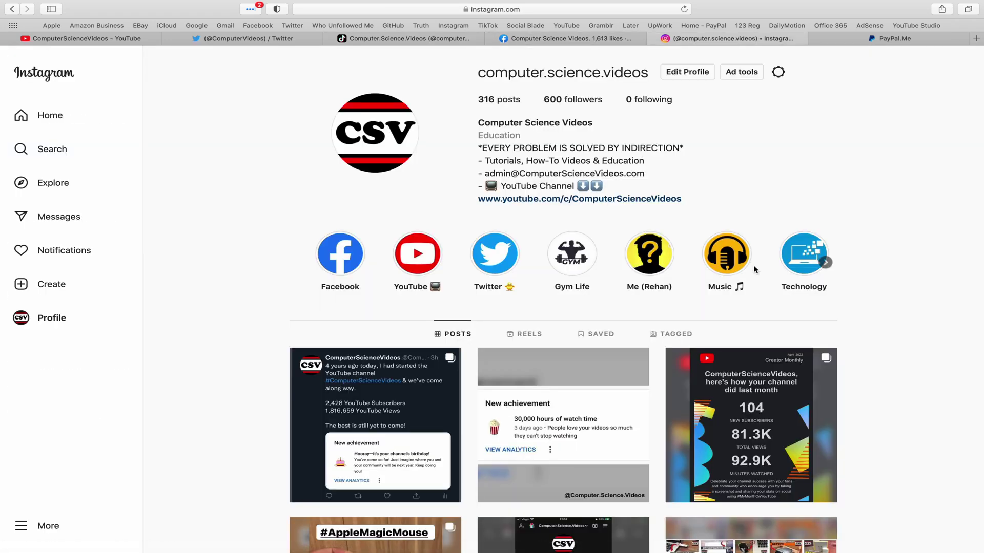
left_click(893, 38)
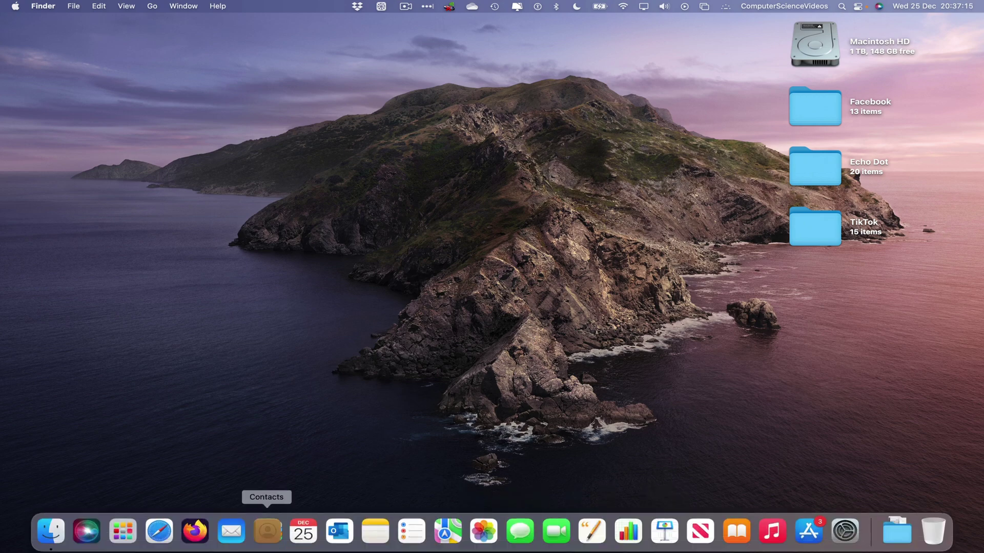
Step: Open the Dropbox folder in Finder and capture a screenshot of the whole screen to the desktop
left_click(55, 548)
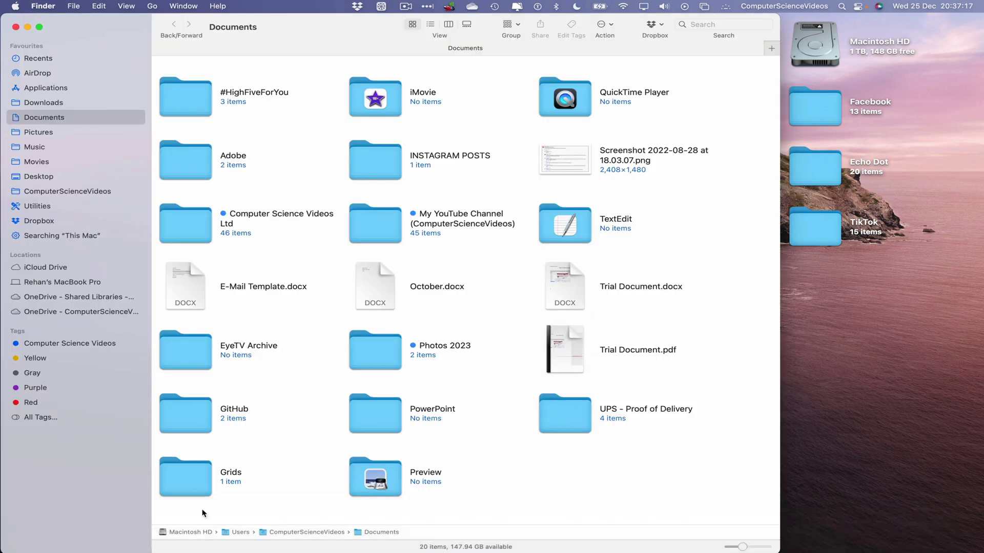
left_click(51, 221)
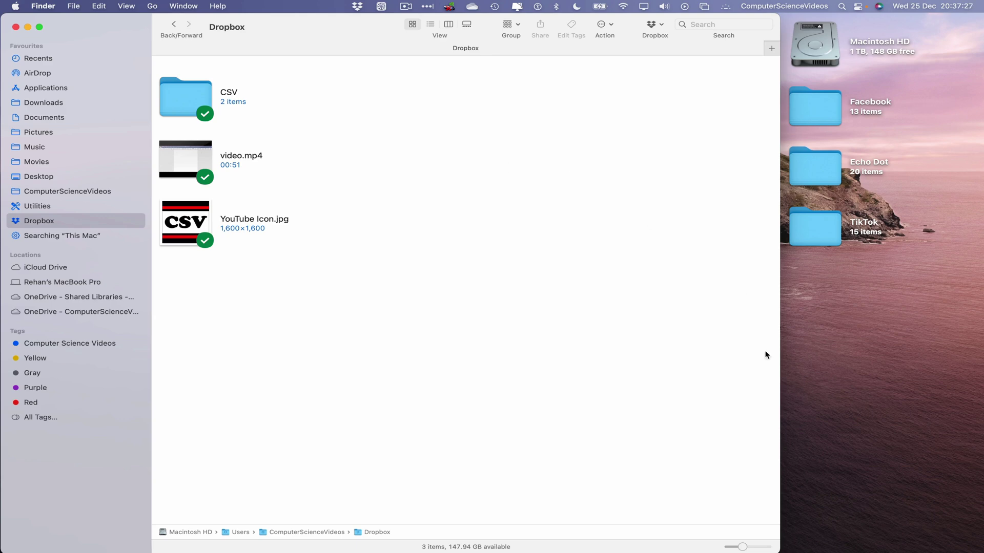
key("super+shift+3")
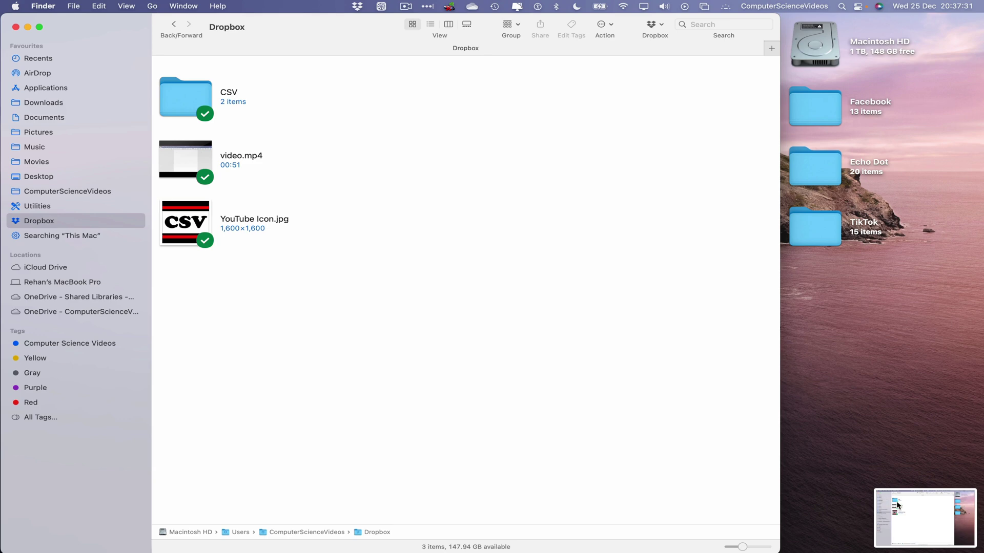
left_click_drag(885, 502, 901, 506)
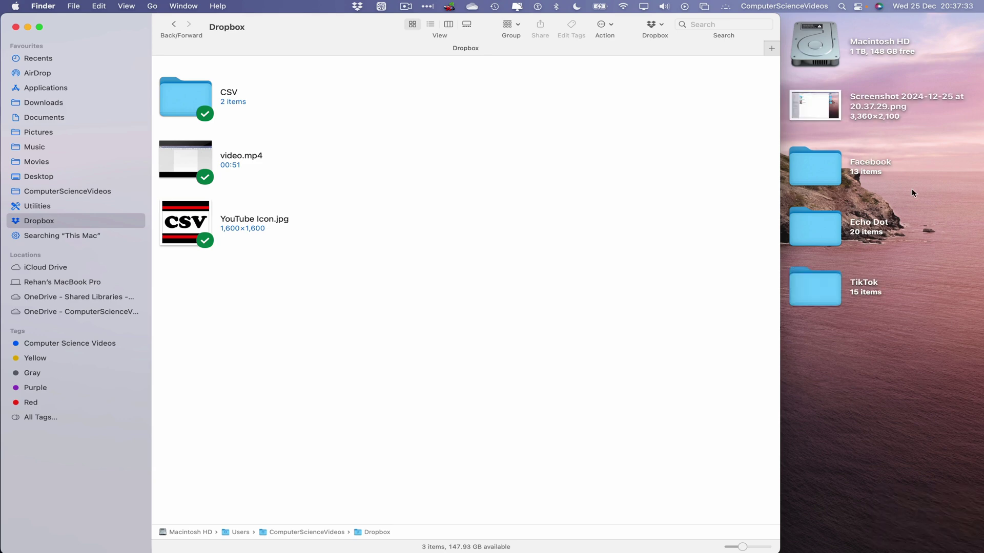
Step: Move the new screenshot file from the desktop into the Dropbox folder
left_click(824, 105)
left_click_drag(824, 105, 594, 171)
left_click(572, 168)
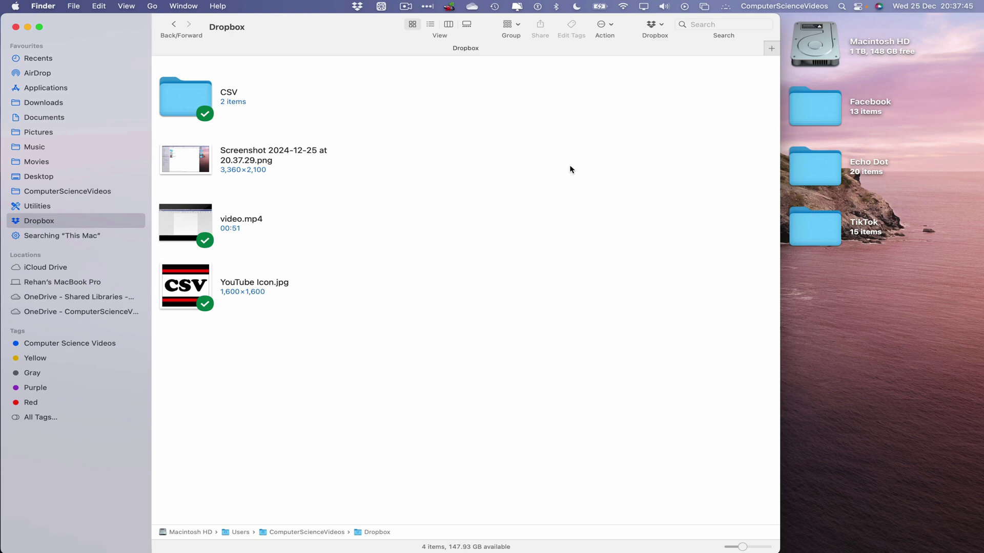
Step: Make the screenshot file in the Dropbox folder online-only, updating it despite the app compatibility issue
right_click(174, 158)
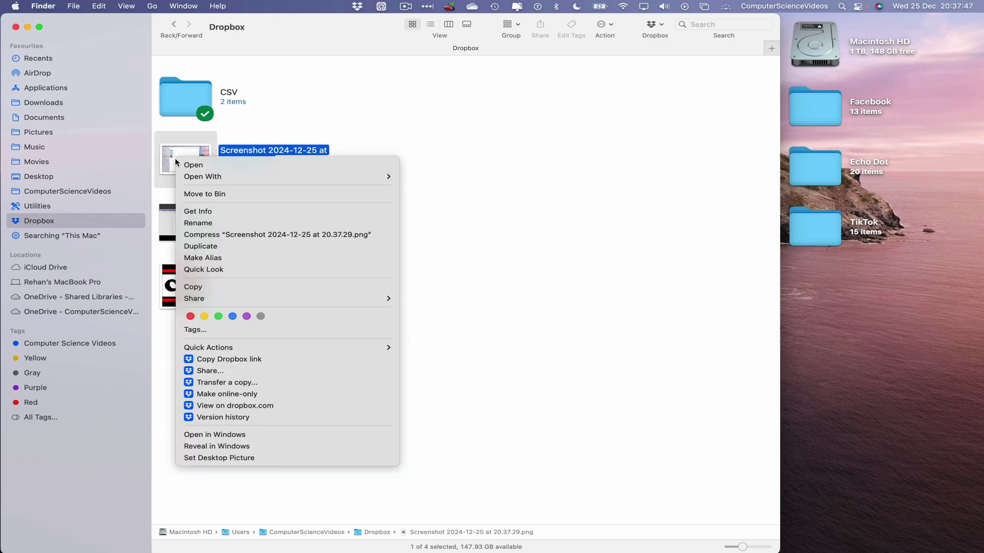
left_click(243, 396)
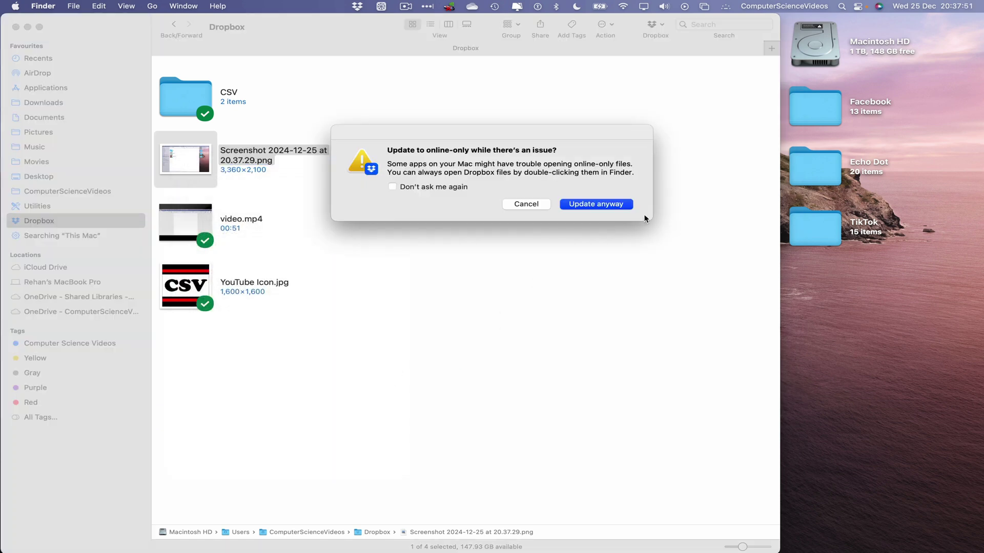
left_click(610, 204)
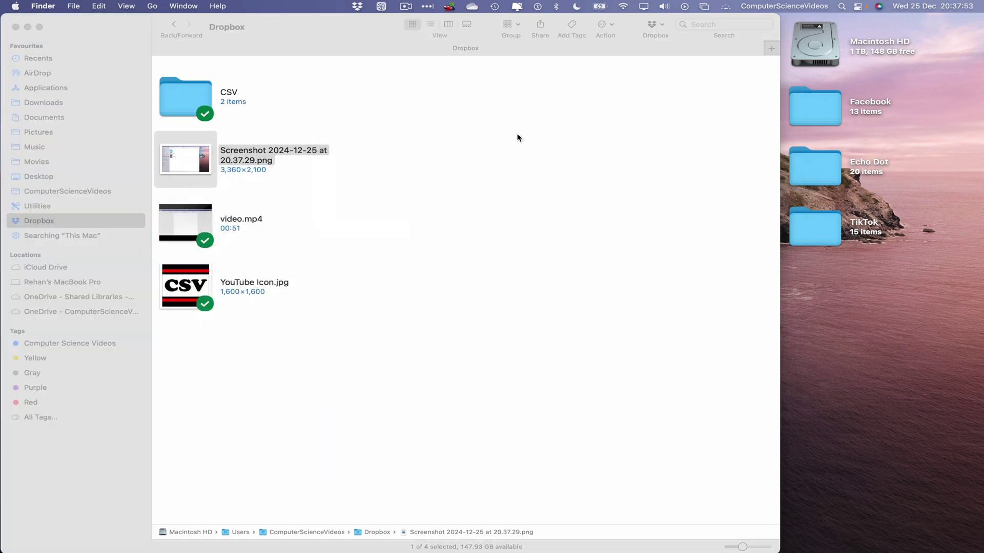
left_click(563, 133)
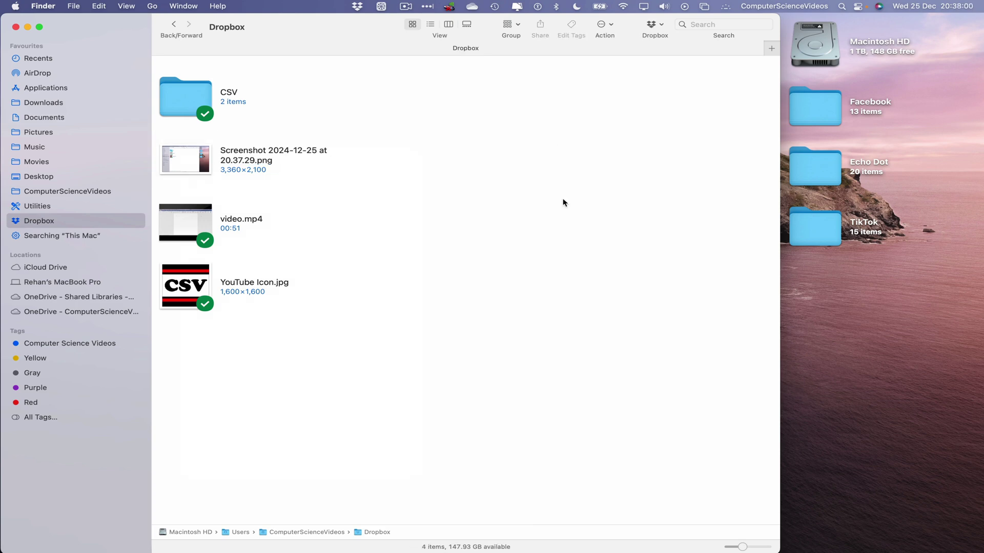
Step: Delete the screenshot, video.mp4 and YouTube Icon.jpg together from the Dropbox folder and acknowledge the deletion notices
left_click_drag(432, 357, 183, 147)
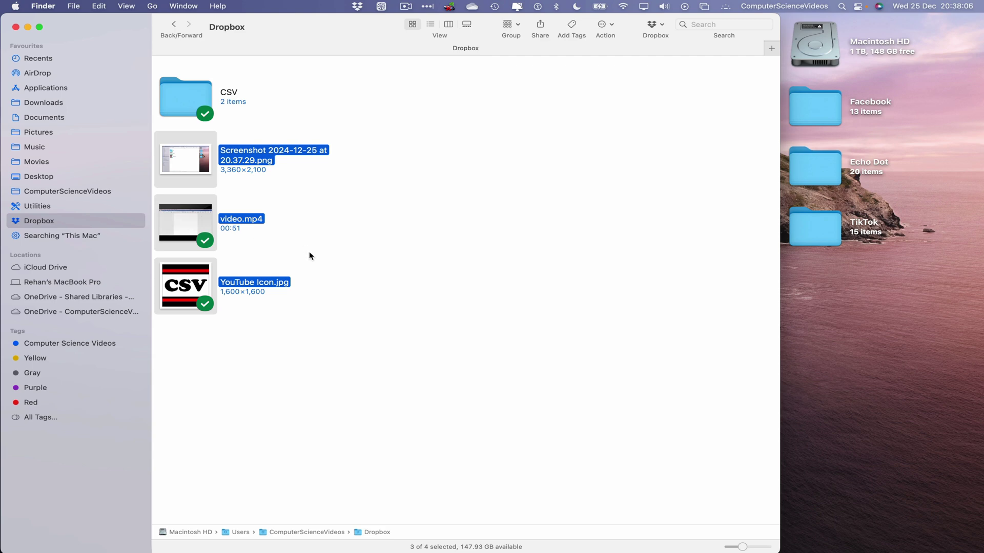
right_click(195, 151)
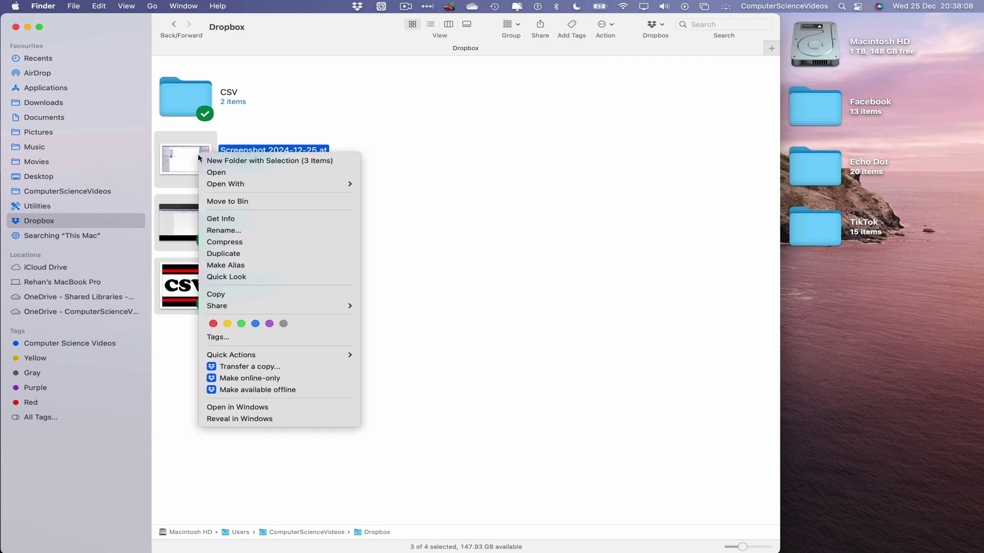
left_click(331, 135)
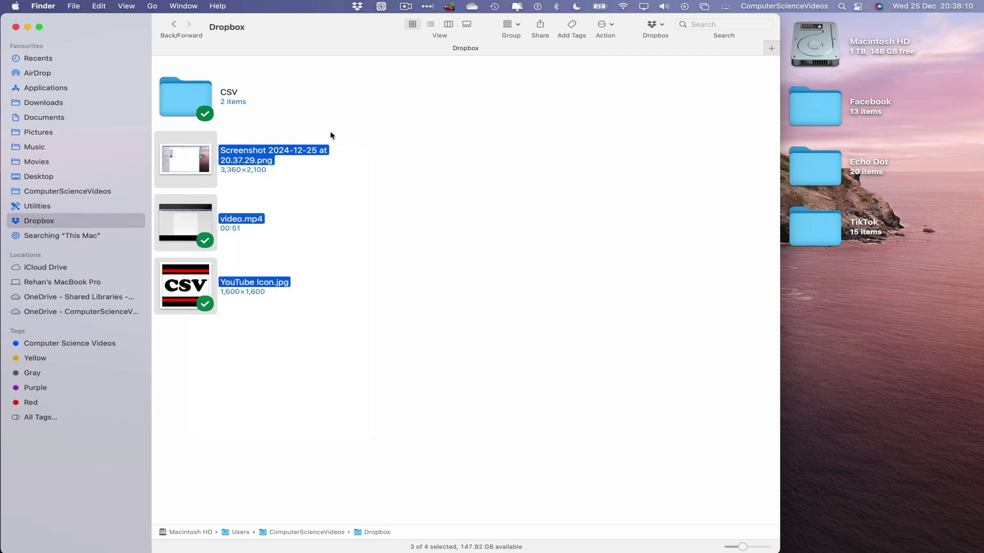
key("super+BackSpace")
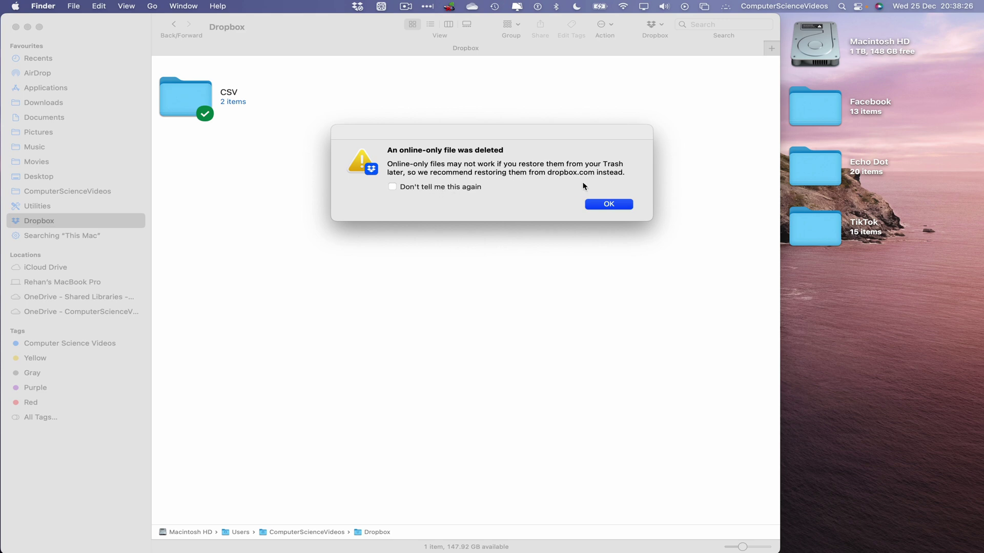
left_click(622, 204)
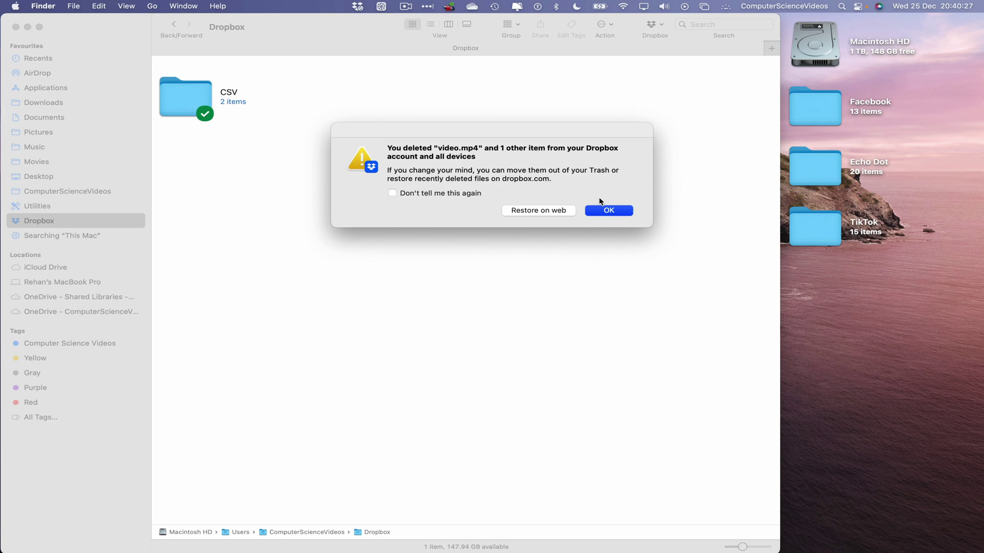
left_click(608, 211)
Step: Empty the Bin of the deleted files and minimise the Dropbox folder window
left_click(934, 533)
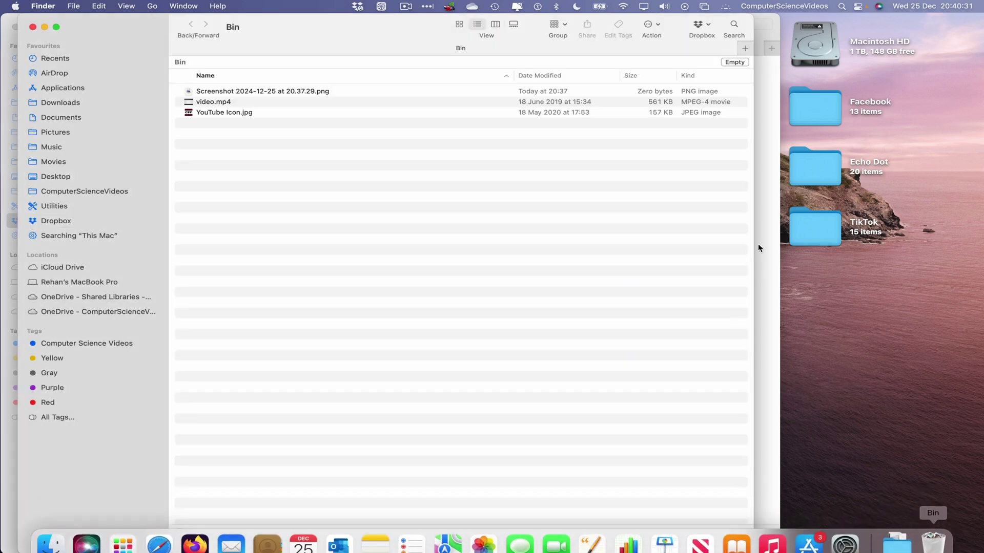
left_click(732, 63)
key("Return")
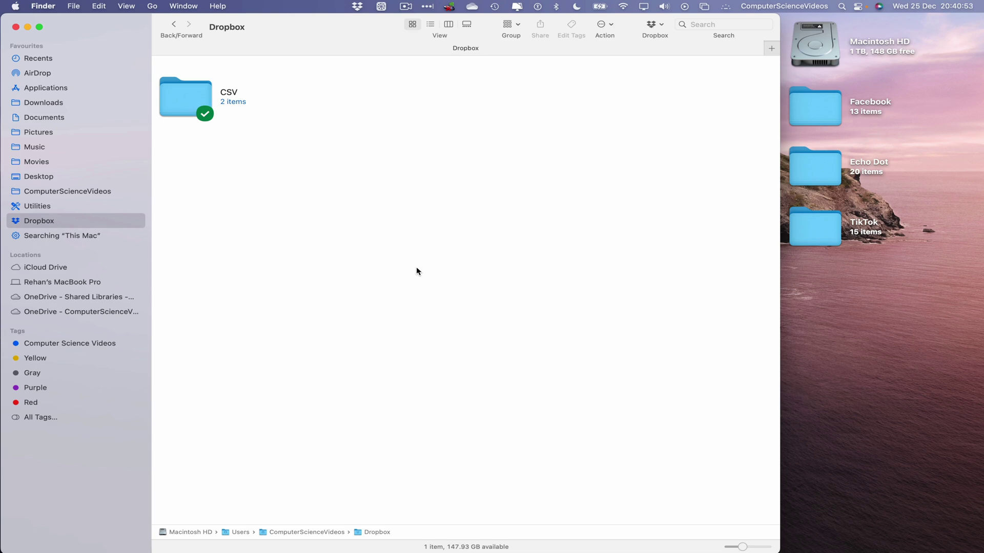
left_click(28, 26)
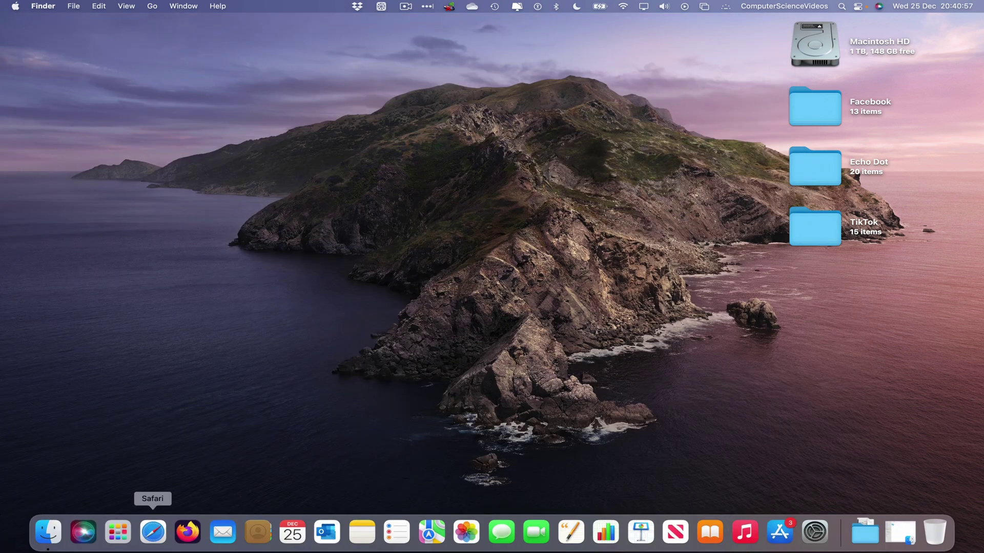
Step: Switch to Safari, search Google for "dropbox" and open the Dropbox website
left_click(153, 532)
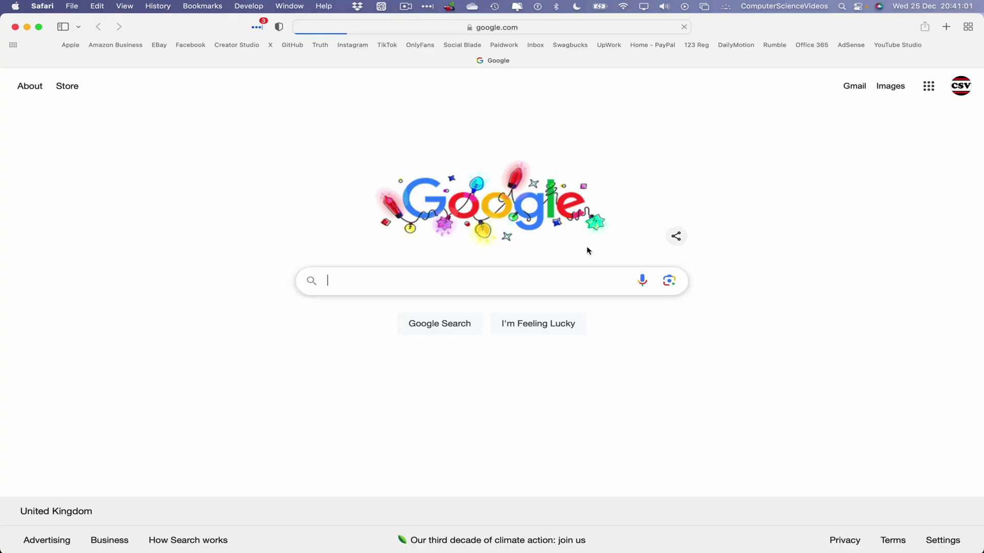
type("dropbox")
key("Return")
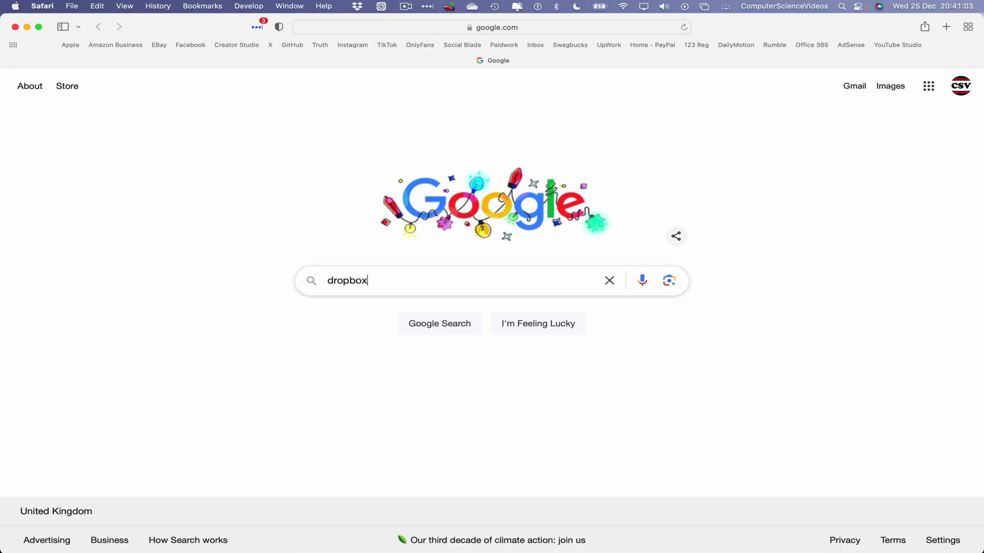
left_click(260, 220)
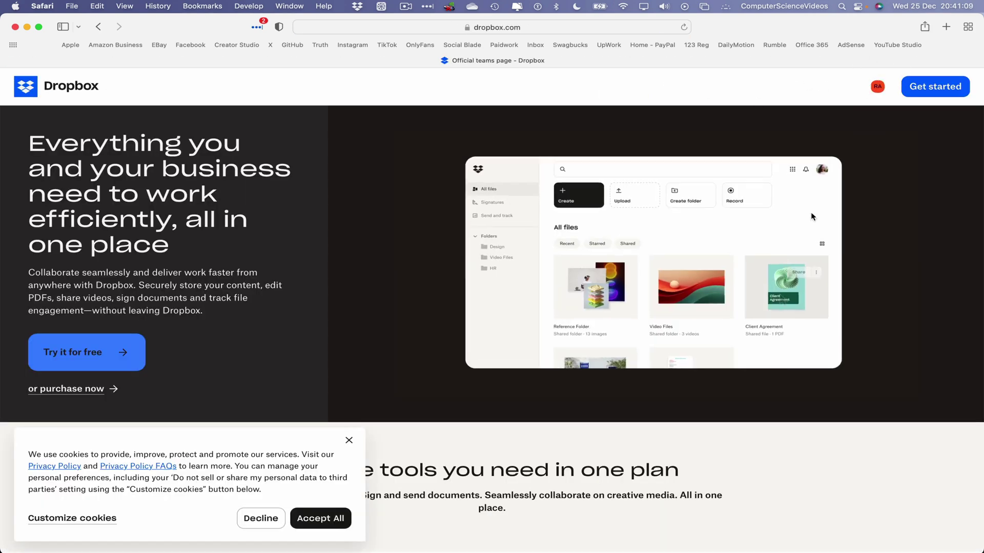
Step: Go to My Dropbox from the signed-in account and show its deleted files
left_click(877, 86)
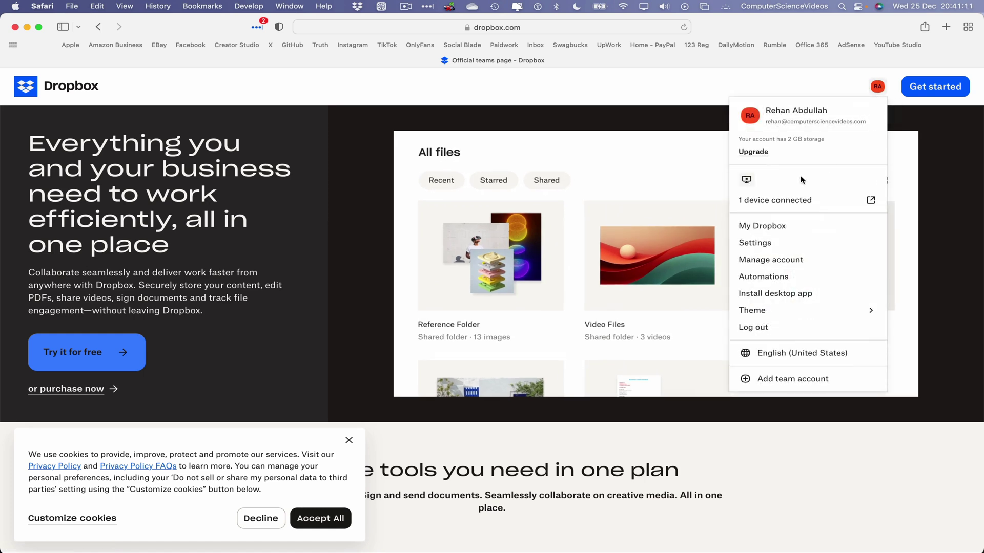
left_click(764, 226)
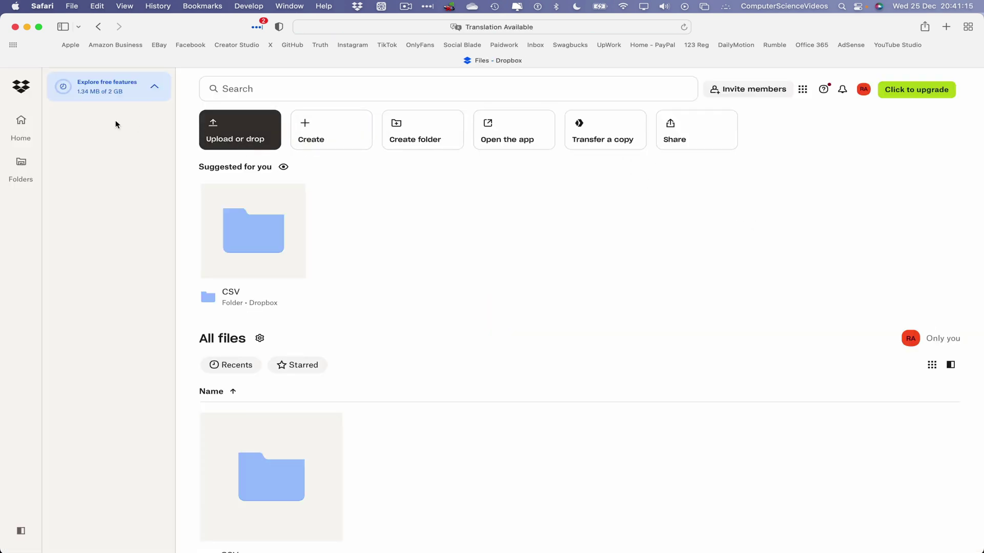
left_click(94, 218)
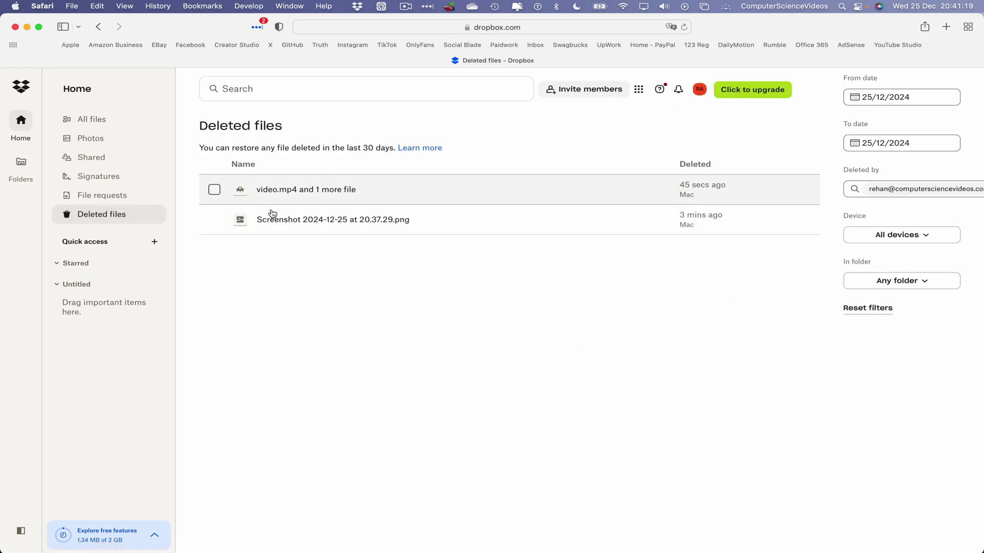
Step: Restore all the deleted files: the video.mp4 group and the screenshot of 2024-12-25
left_click(214, 190)
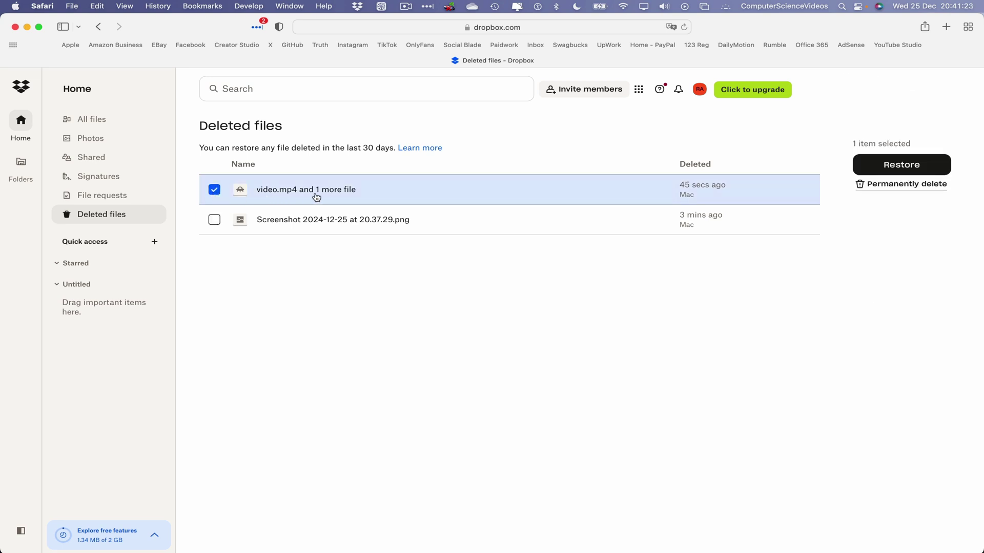
left_click(214, 219)
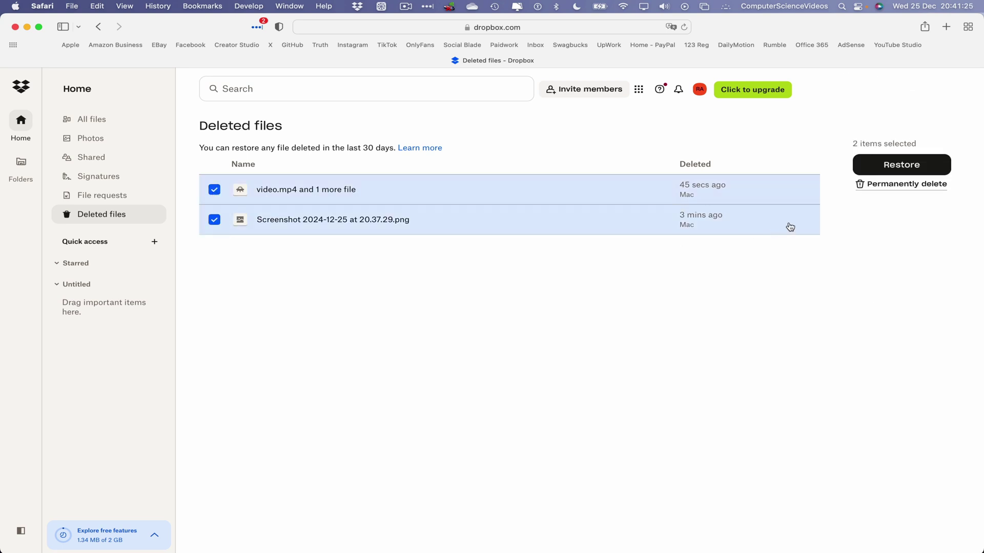
left_click(920, 165)
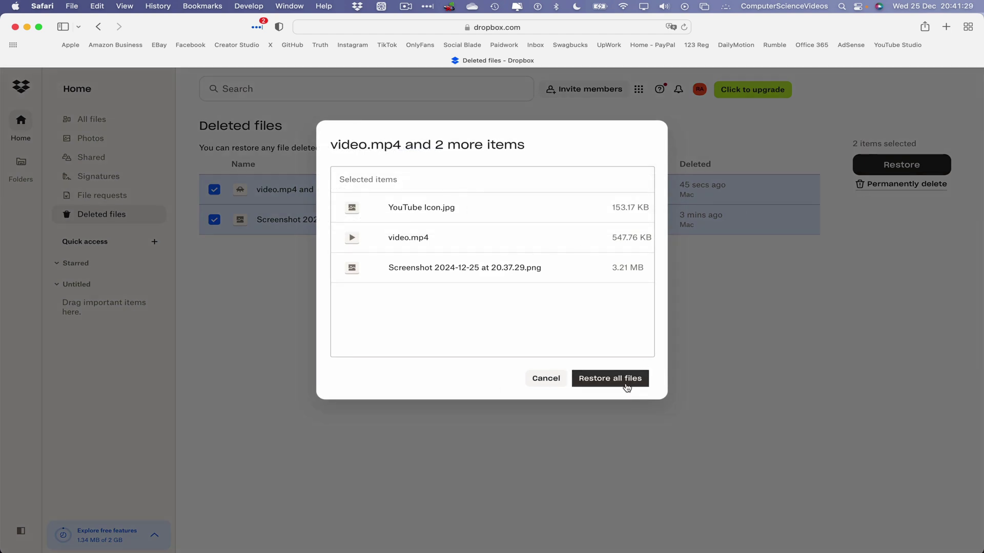
left_click(583, 380)
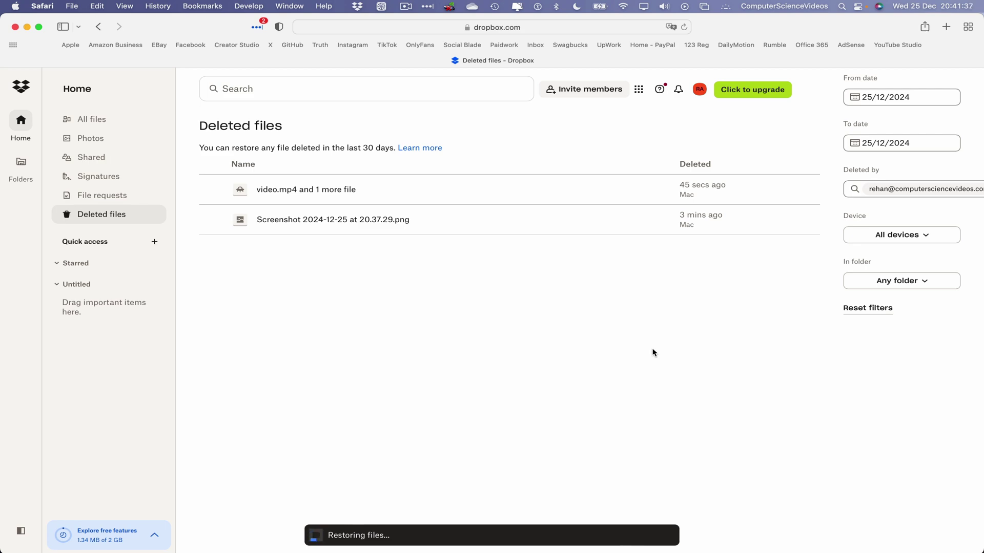
Step: Check the Dropbox folder in Finder for the restored files and return to the Deleted files page in Safari
key("ctrl+Up")
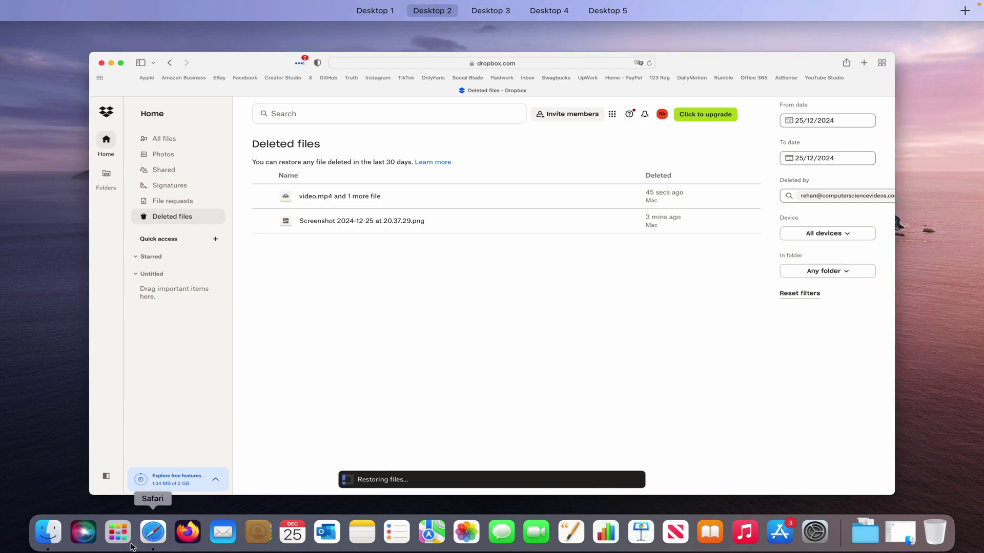
left_click(48, 533)
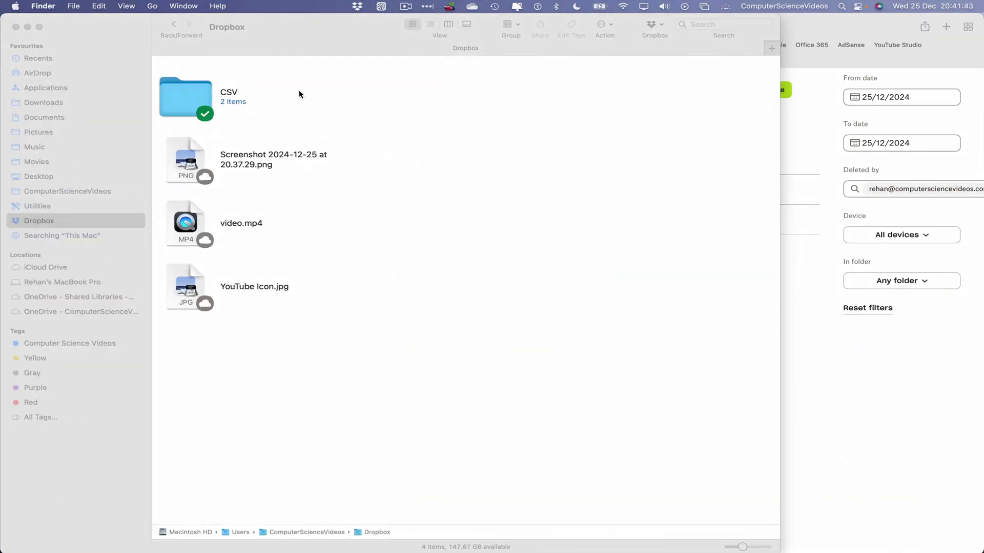
left_click(881, 364)
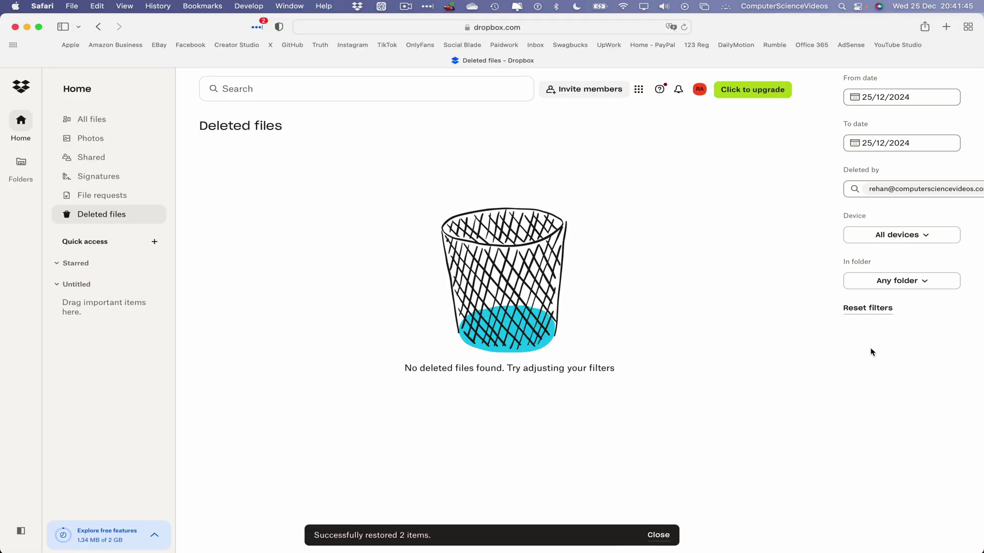
Step: Check all files on the Dropbox website for the restored items and quit Safari
left_click(109, 122)
scroll(456, 311, "down", 3)
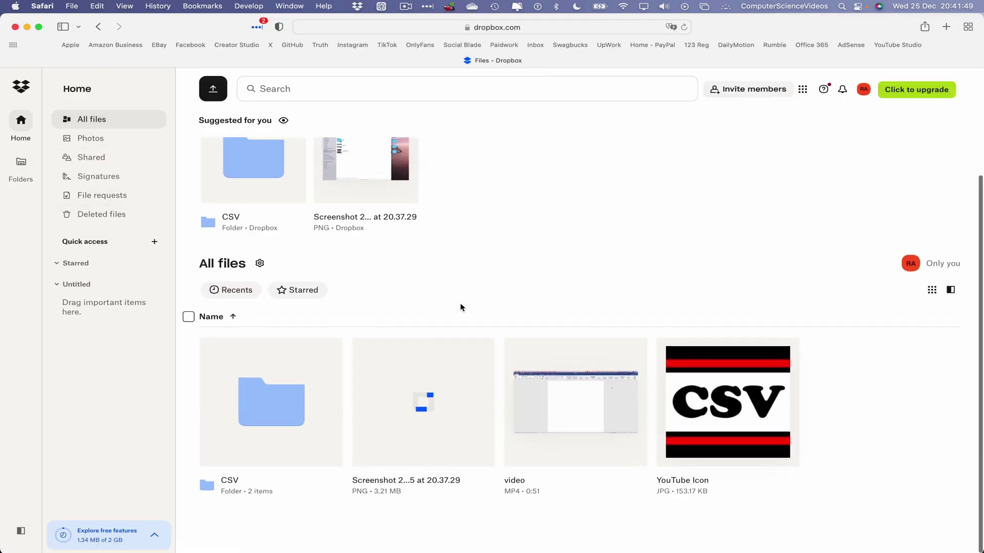
left_click(42, 6)
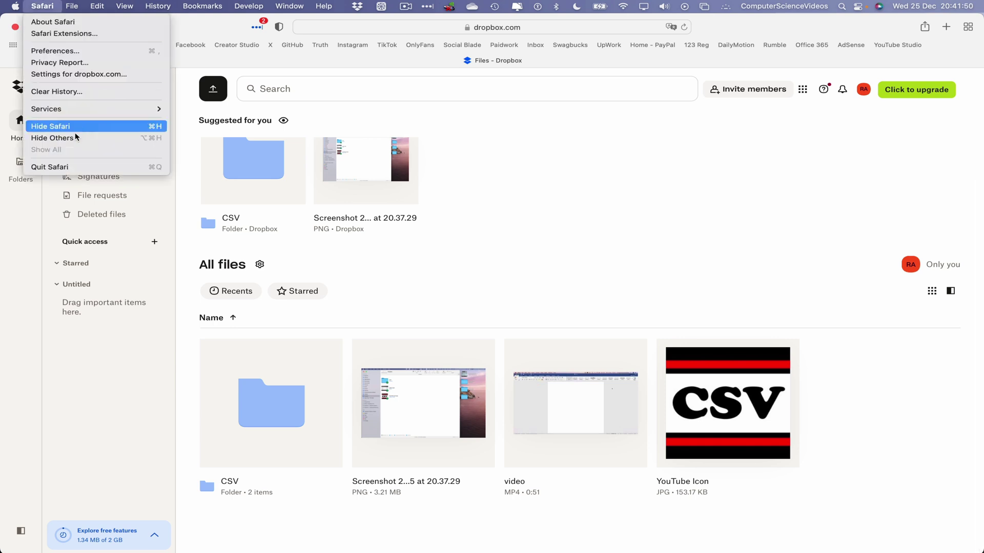
left_click(77, 165)
Step: Make the screenshot PNG, video.mp4 and YouTube Icon.jpg in the Dropbox folder available offline
left_click_drag(334, 353, 194, 153)
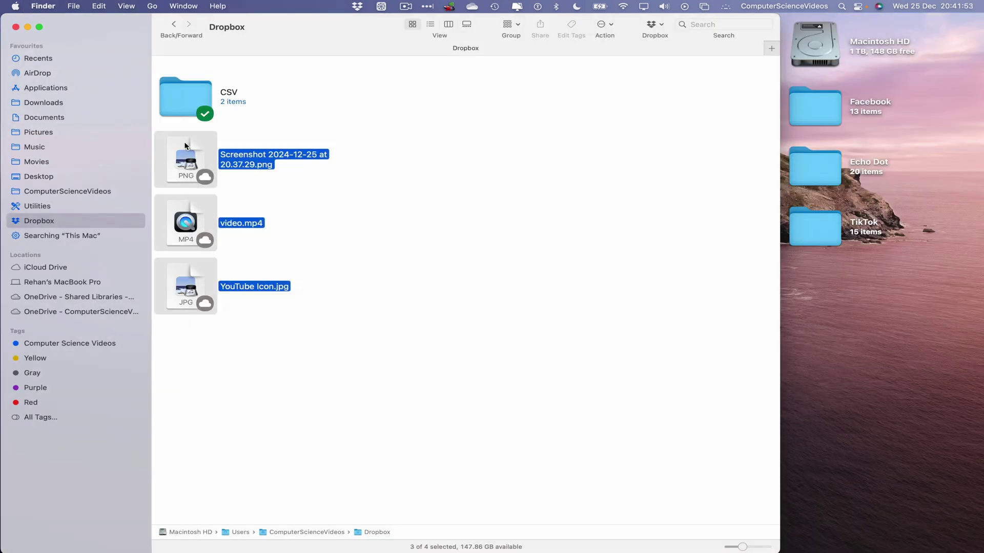
right_click(189, 151)
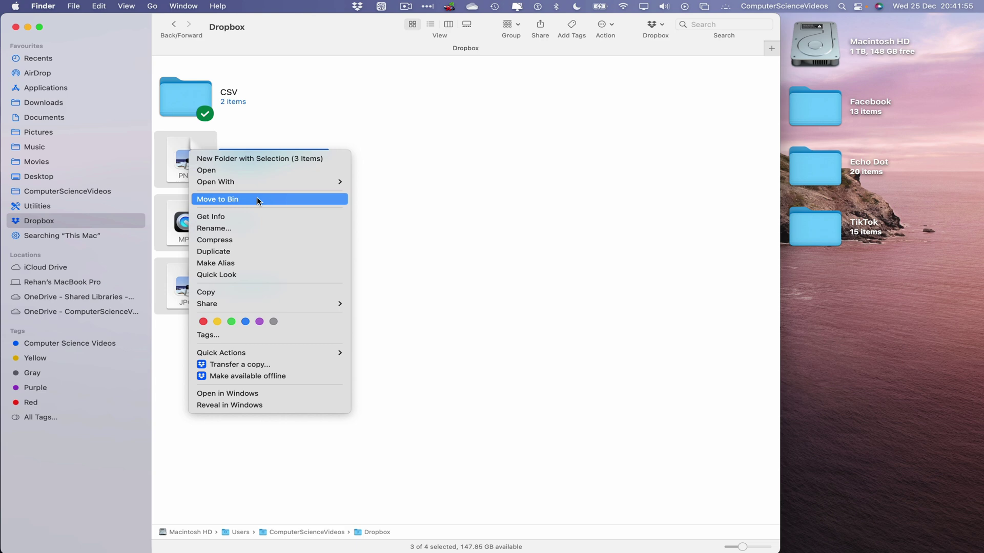
left_click(288, 376)
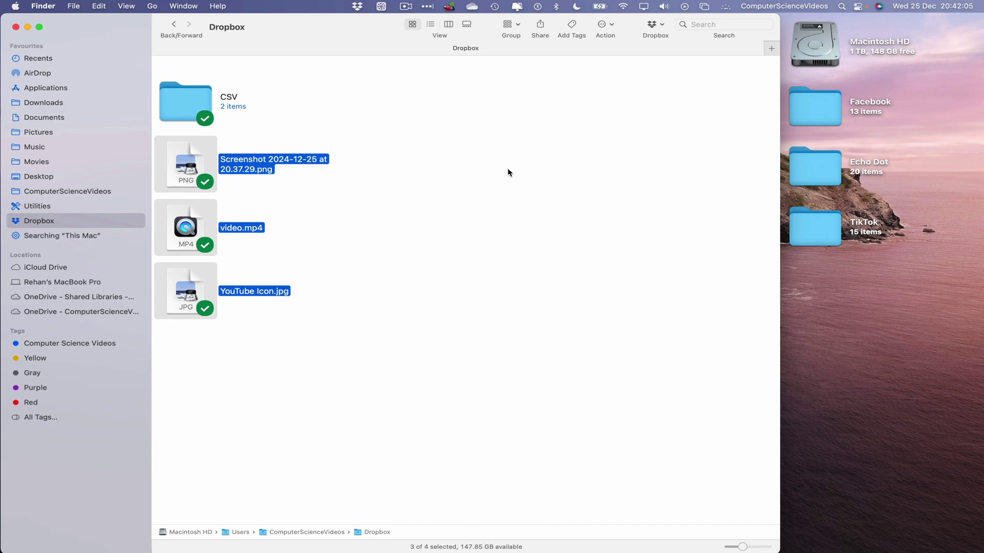
Step: Open YouTube Icon.jpg, video.mp4 and the 2024-12-25 screenshot from the Dropbox folder to check their contents
left_click(244, 255)
double_click(194, 271)
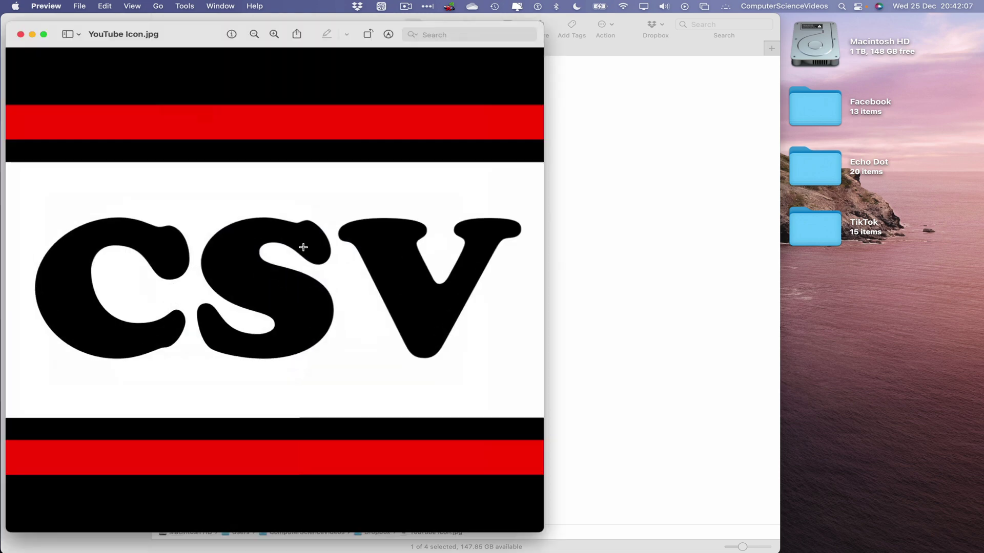
left_click_drag(198, 29, 859, 121)
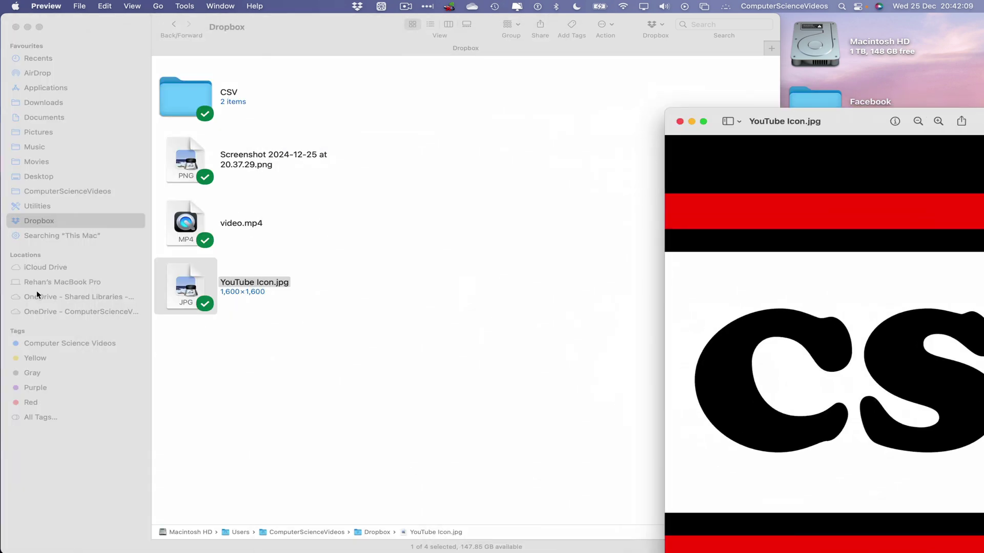
left_click(187, 215)
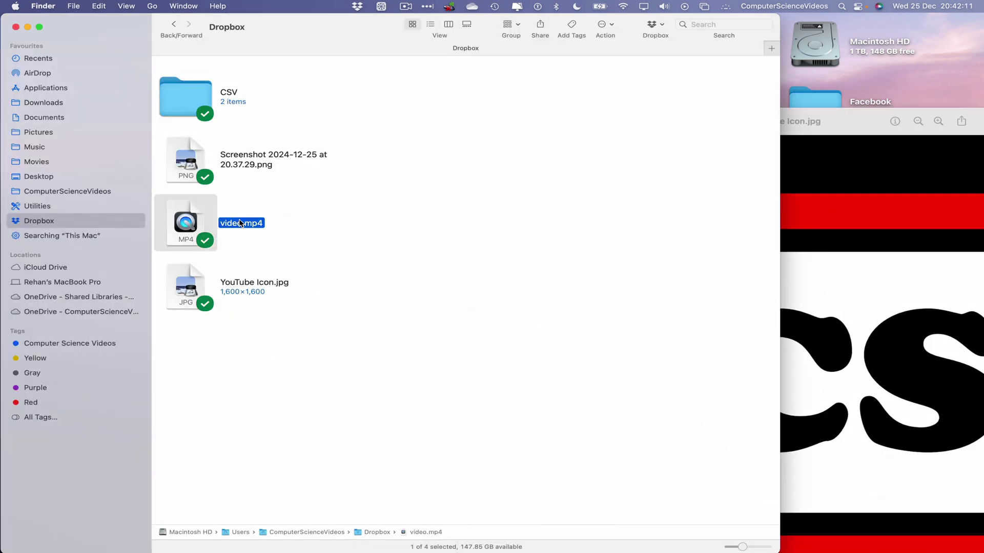
double_click(197, 224)
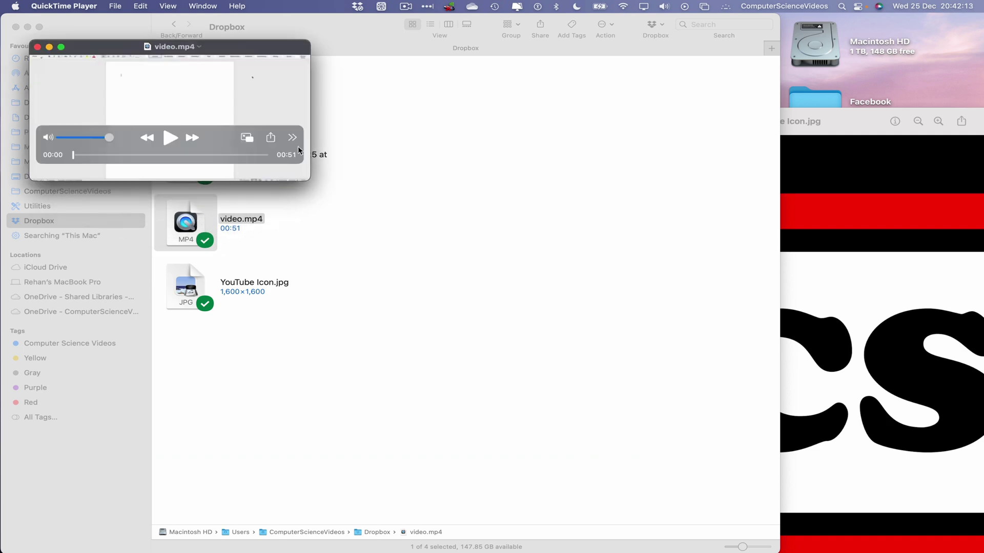
left_click(383, 195)
double_click(175, 149)
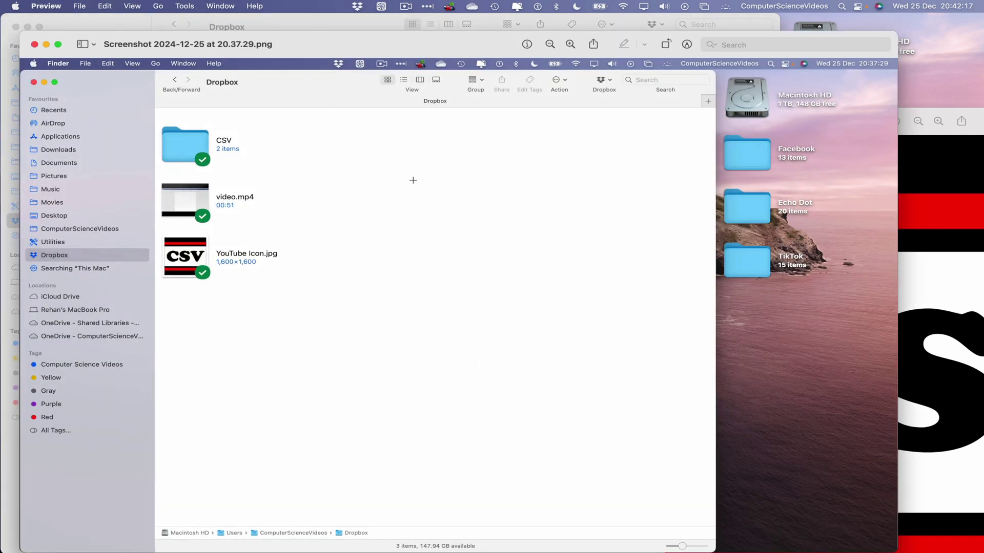
Step: Quit Preview and QuickTime Player and hide the Finder window to clear the desktop
key("super+q")
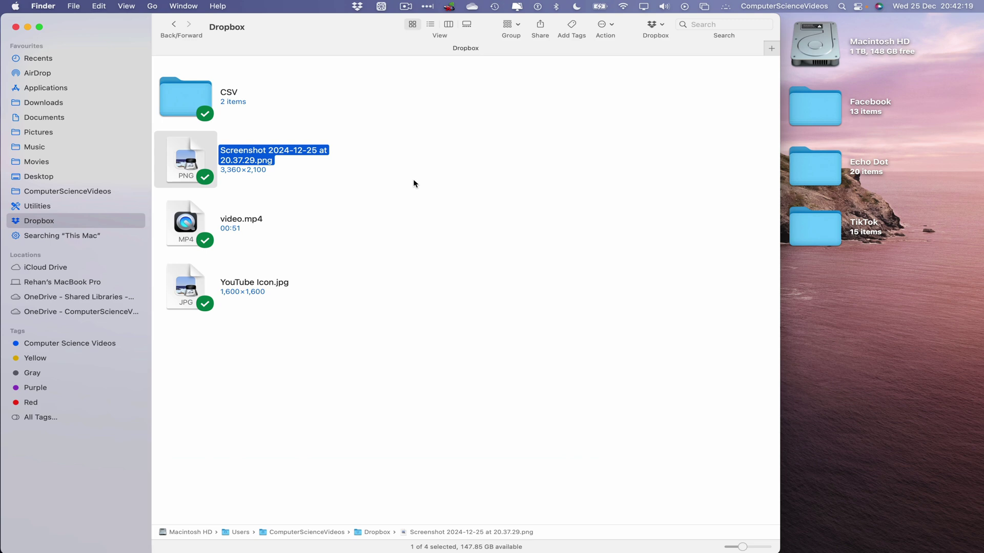
left_click(414, 183)
key("super+h")
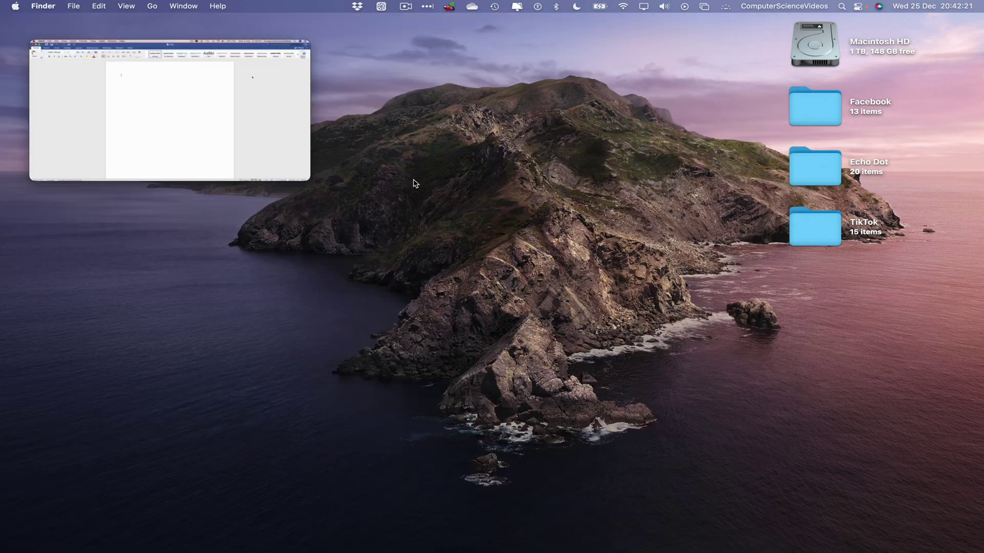
key("super+q")
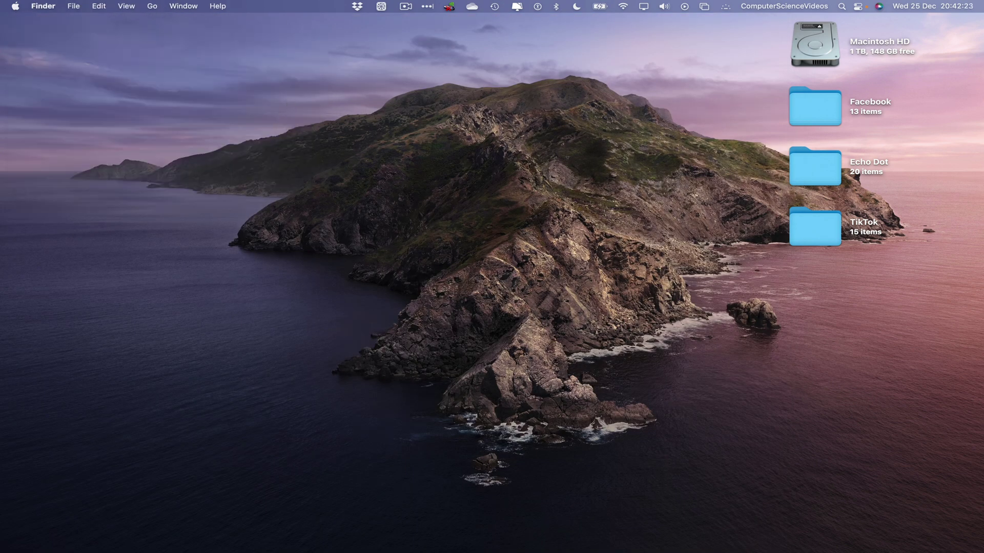
mouse_move(153, 552)
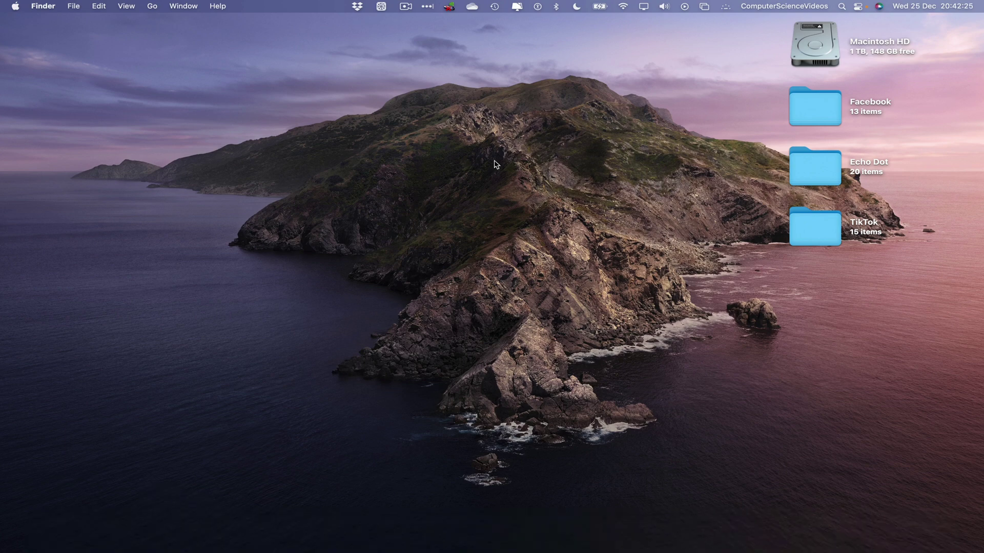